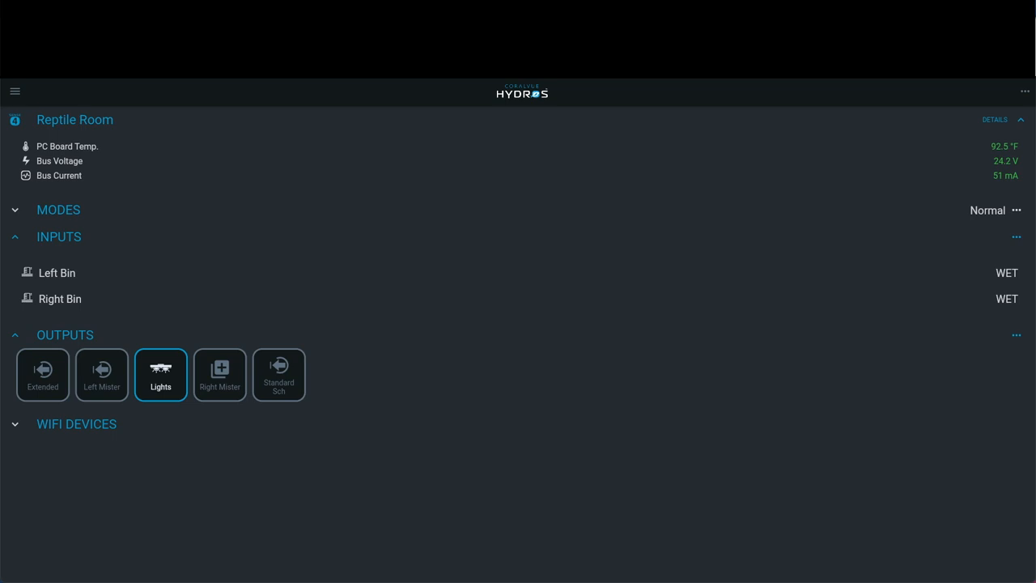
- From Outputs > Add / Edit Output, create a new output named 'Schedule 1'
left_click(1016, 335)
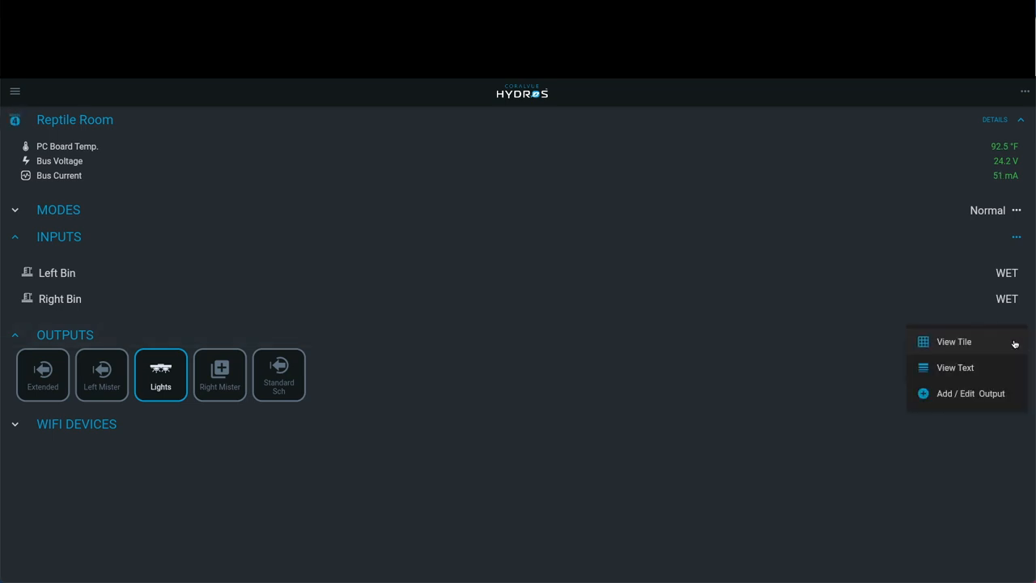
left_click(983, 393)
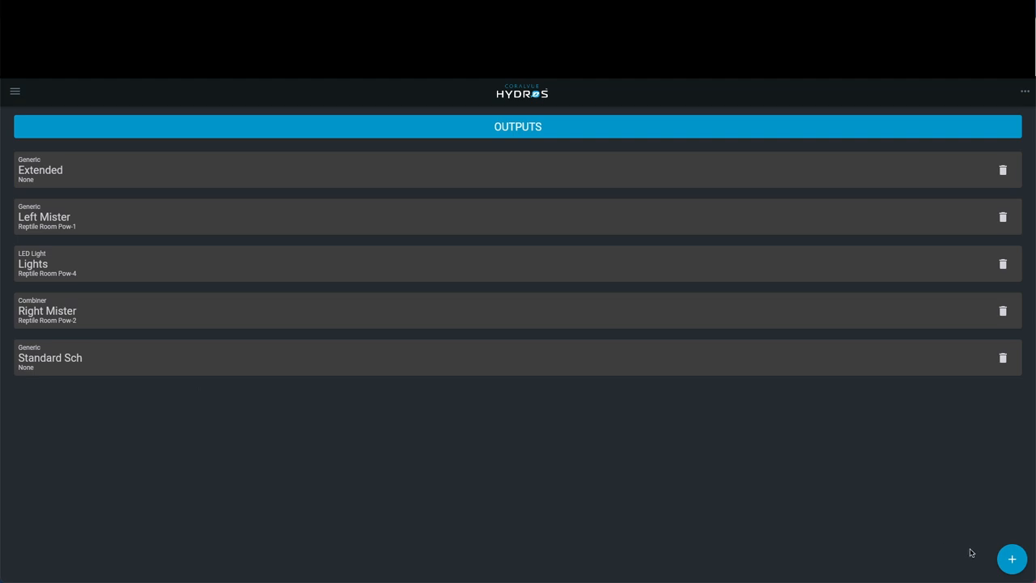
left_click(1011, 559)
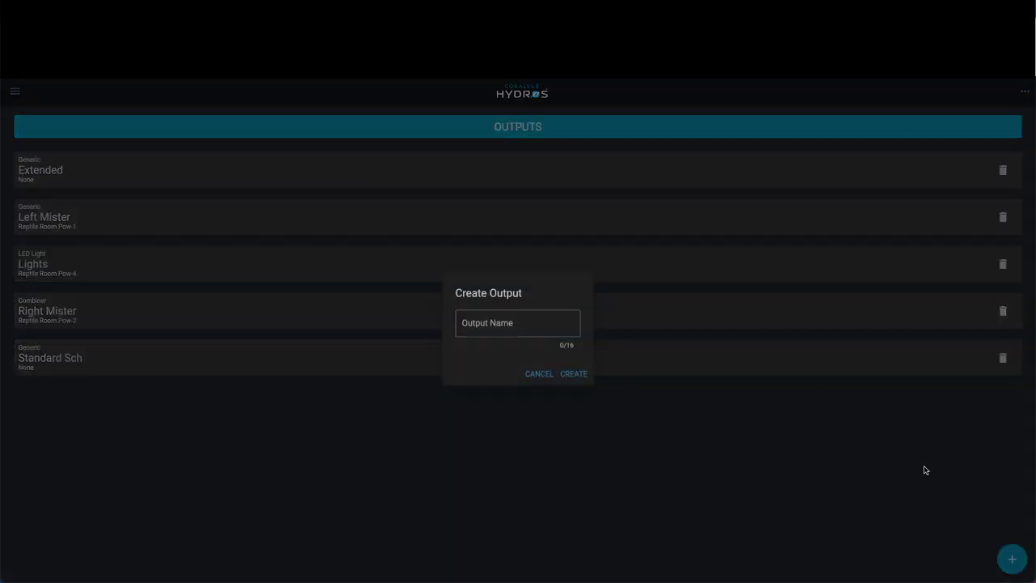
left_click(531, 318)
type("Ehedule 1")
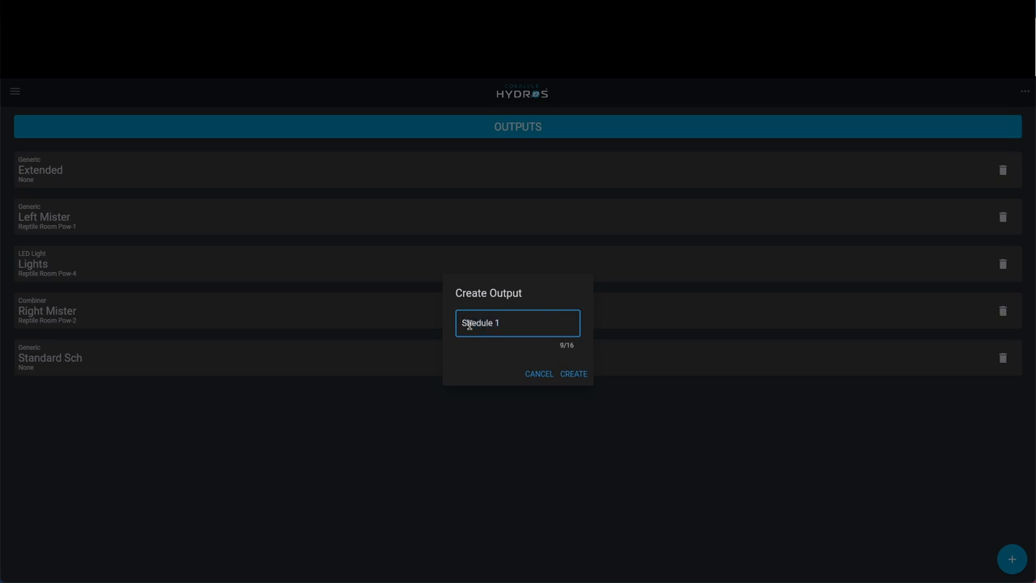
left_click(467, 323)
type("c")
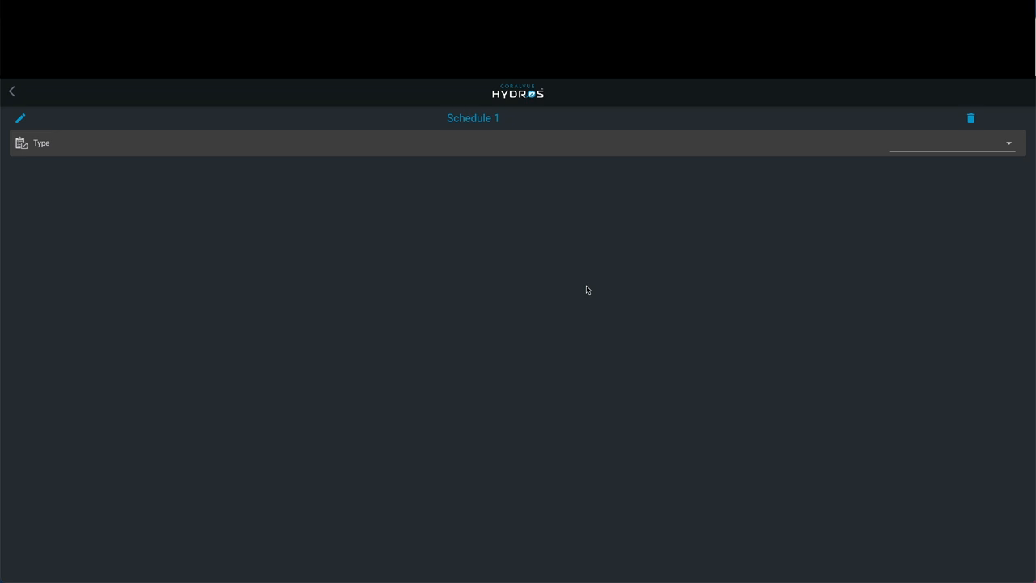
- Set Schedule 1 to LED Light type, device None, controlled by light schedules
left_click(1009, 144)
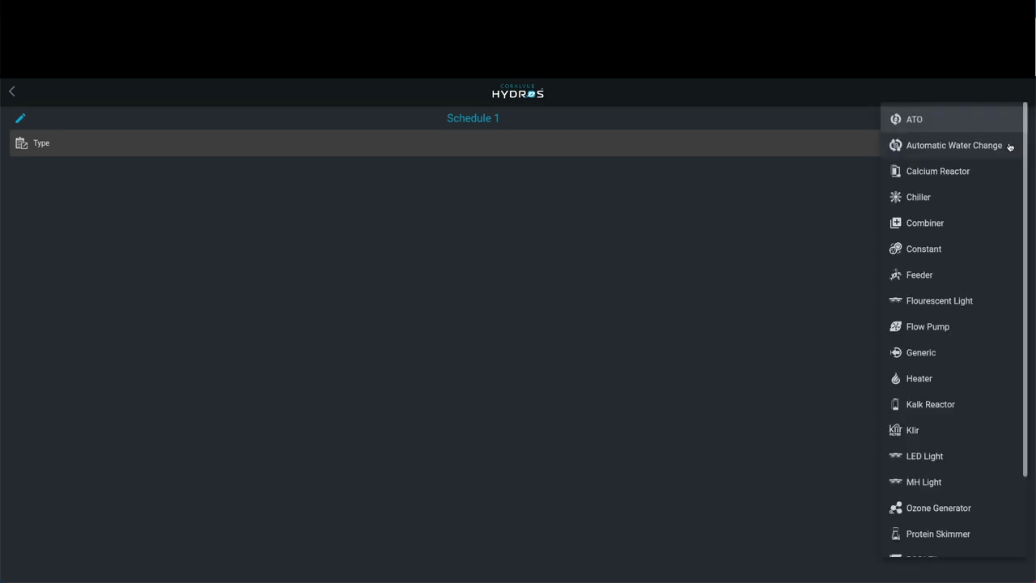
left_click(924, 456)
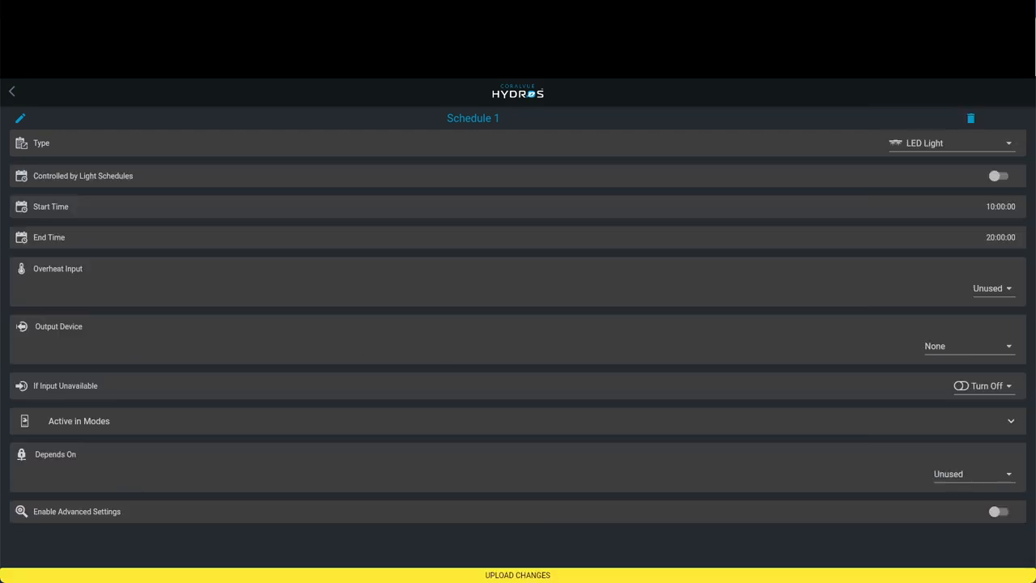
scroll(200, 183, "up", 1)
scroll(201, 311, "down", 1)
left_click(955, 349)
left_click(955, 350)
left_click(998, 176)
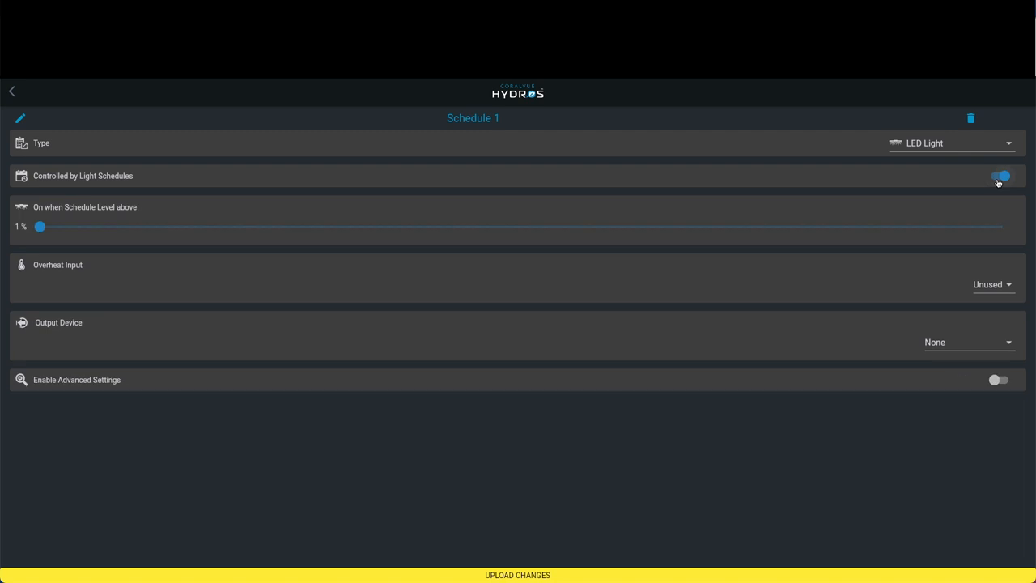
- Switch Schedule 1 to fixed times with start 09:00 and end 11:00
left_click(998, 181)
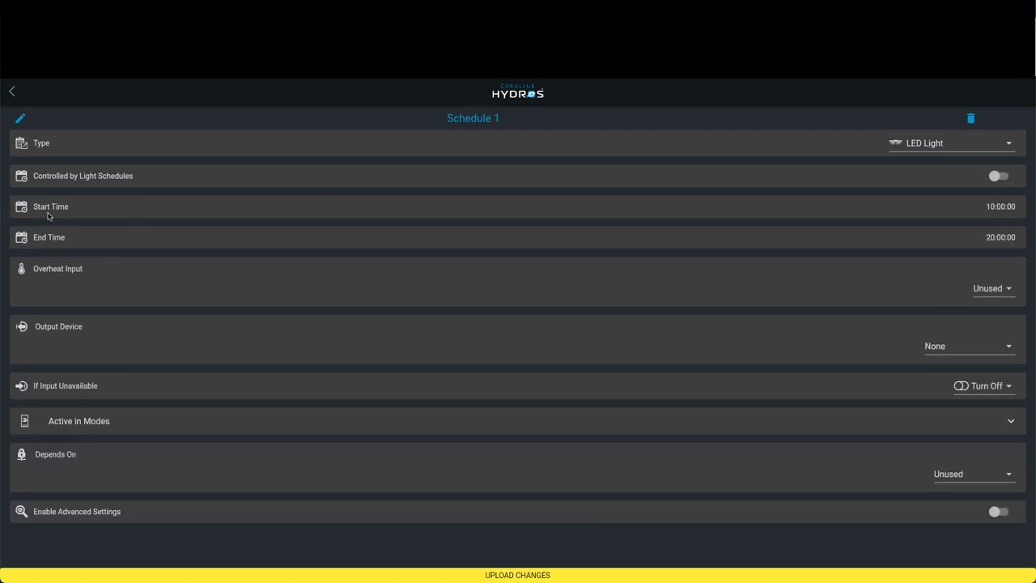
left_click(993, 208)
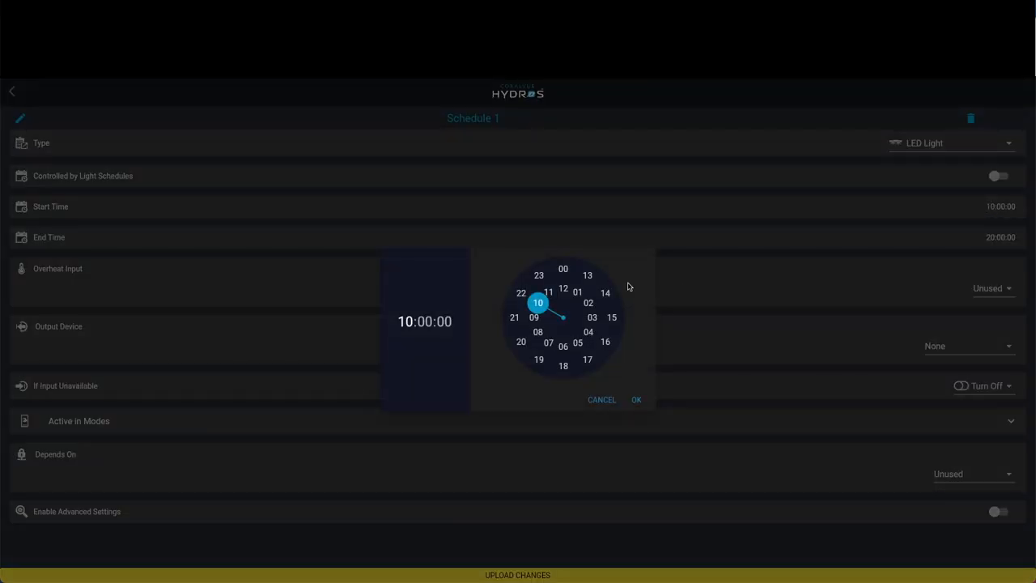
left_click(533, 318)
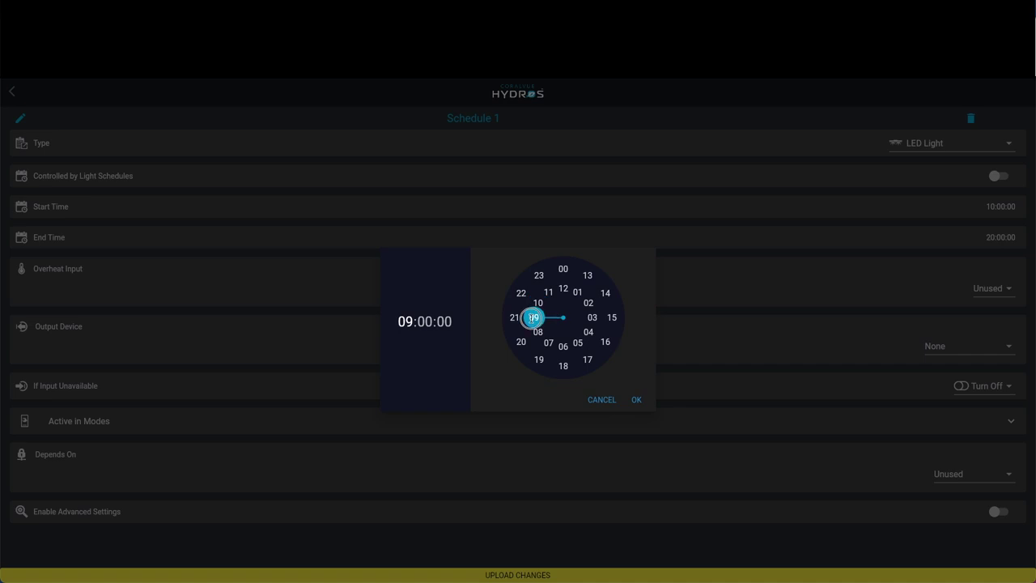
left_click(636, 399)
left_click(999, 238)
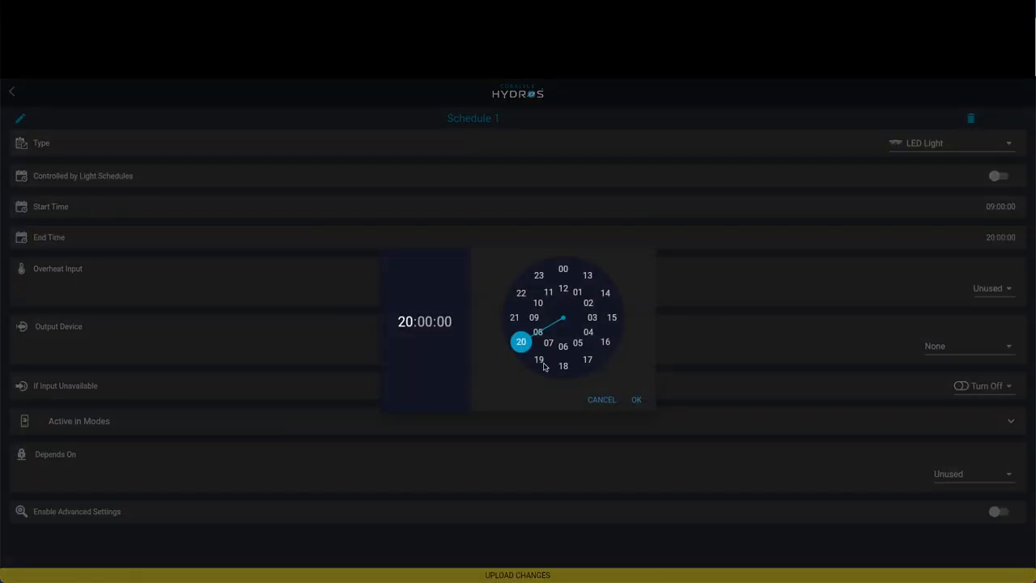
left_click(549, 292)
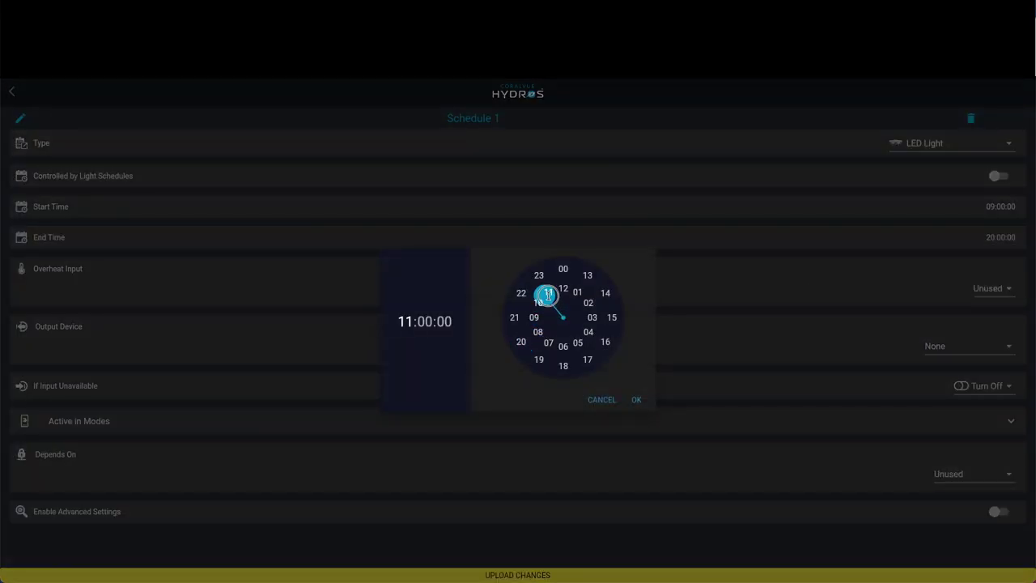
left_click(636, 400)
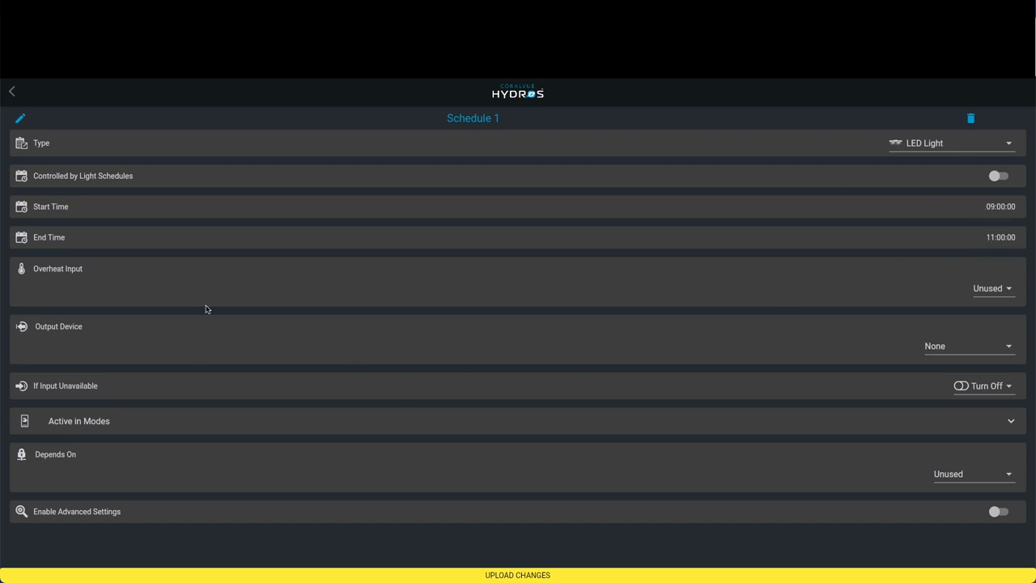
- Keep overheat input Unused and unavailable behaviour Turn Off, then return to the outputs list
left_click(990, 288)
left_click(991, 289)
left_click(986, 386)
left_click(993, 391)
left_click(12, 90)
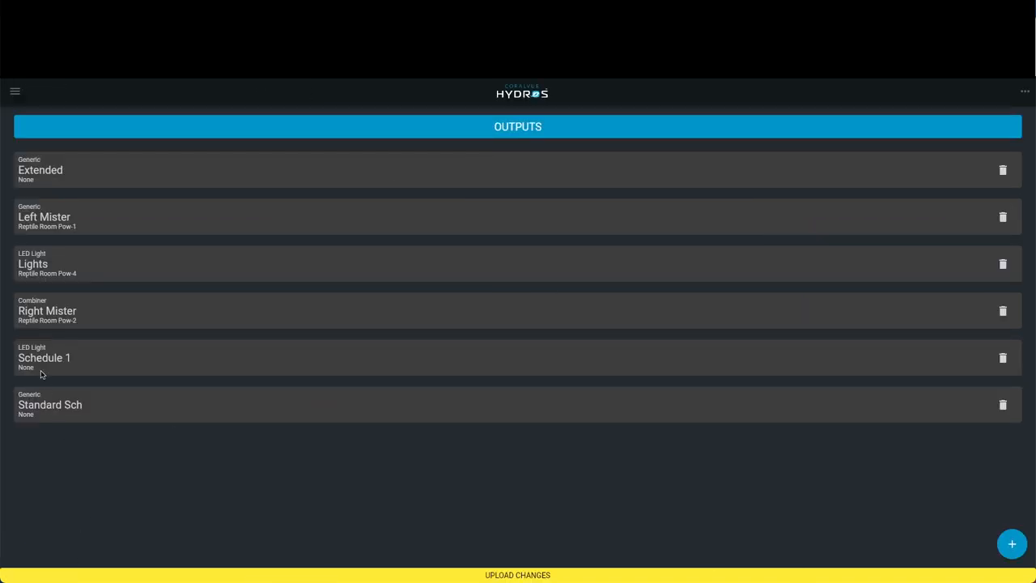
- Create a second output named 'Schedule 2'
left_click(1012, 544)
left_click(540, 329)
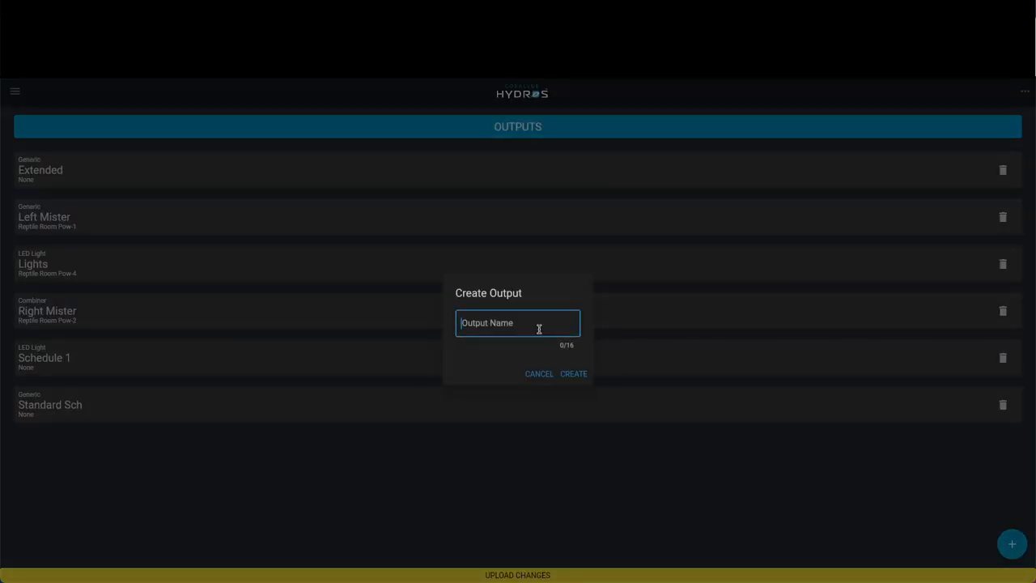
type("Schedule 2")
left_click(575, 374)
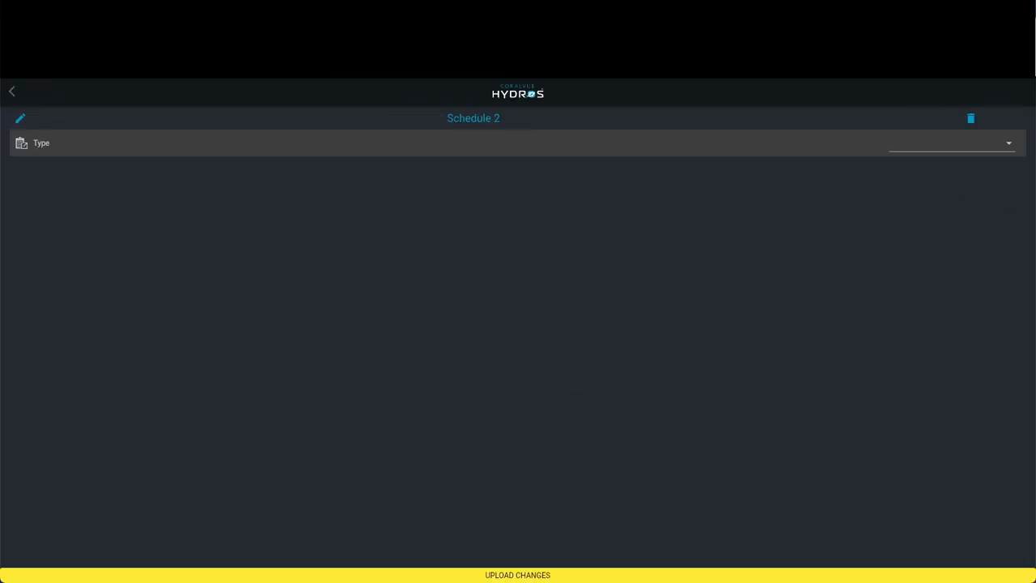
- Set Schedule 2 to LED Light running 15:00 to 20:00 and return to the outputs list
left_click(1011, 149)
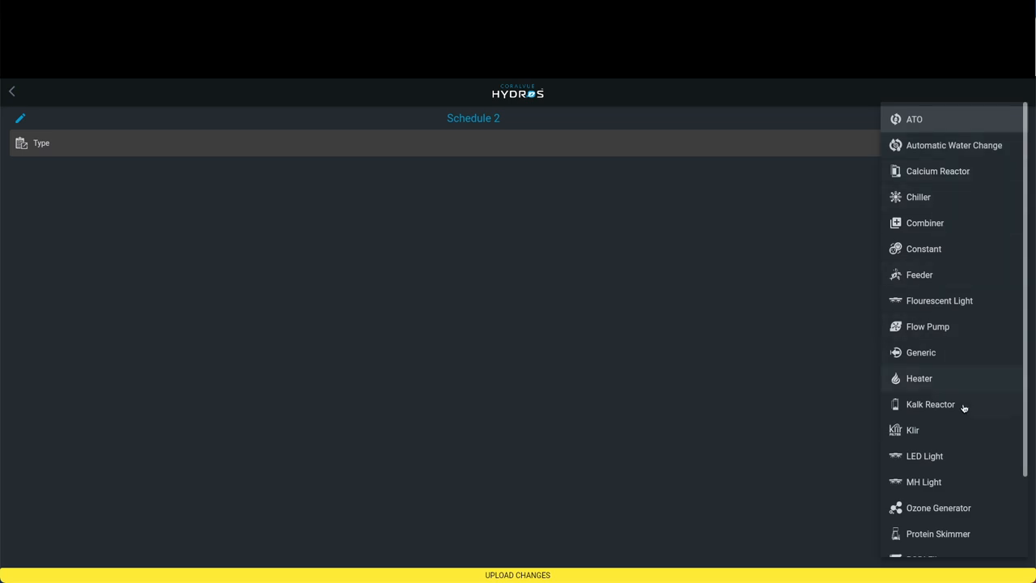
left_click(935, 457)
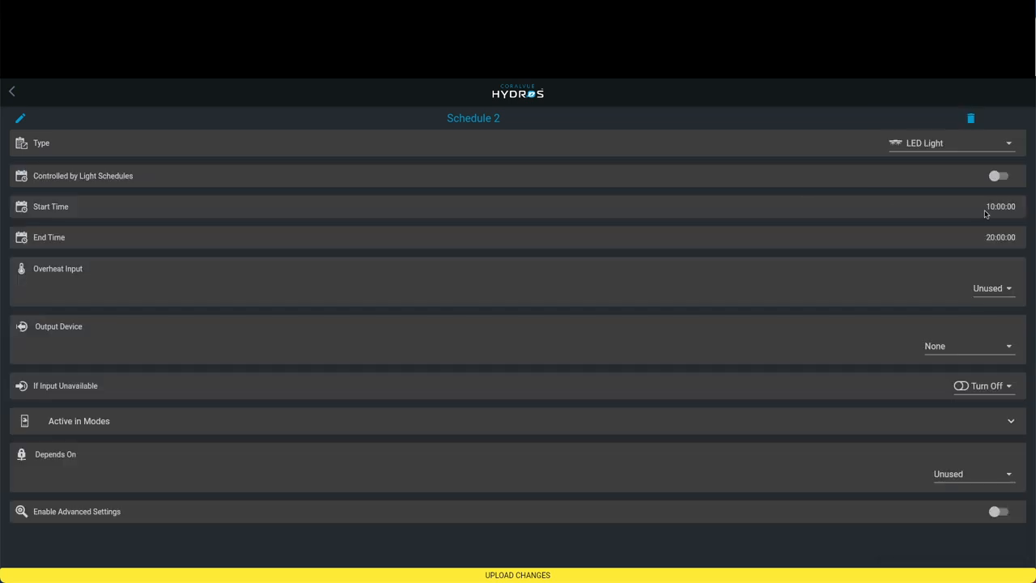
left_click(991, 212)
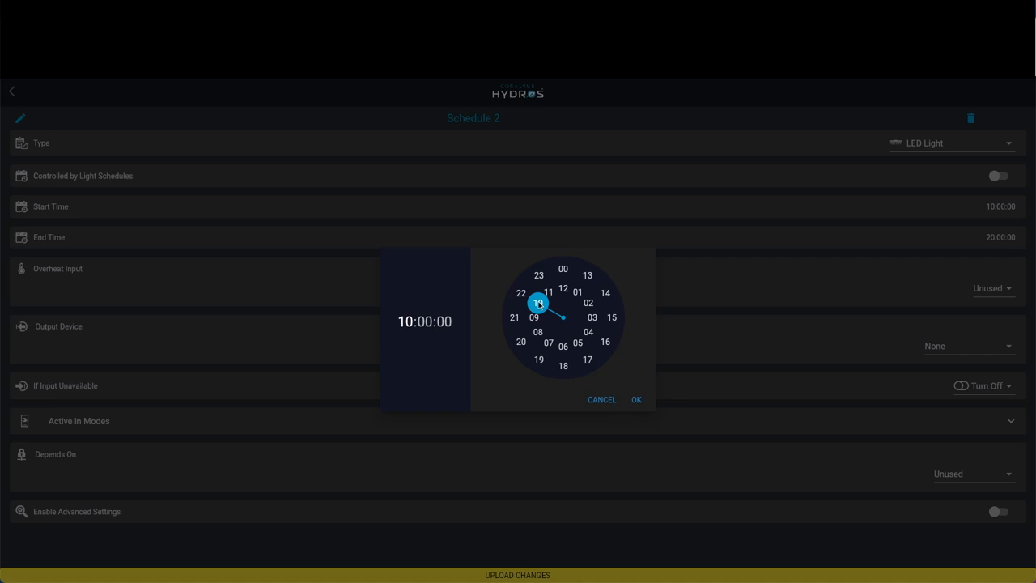
mouse_move(539, 304)
left_mouse_down()
mouse_move(592, 340)
mouse_move(612, 318)
left_mouse_up()
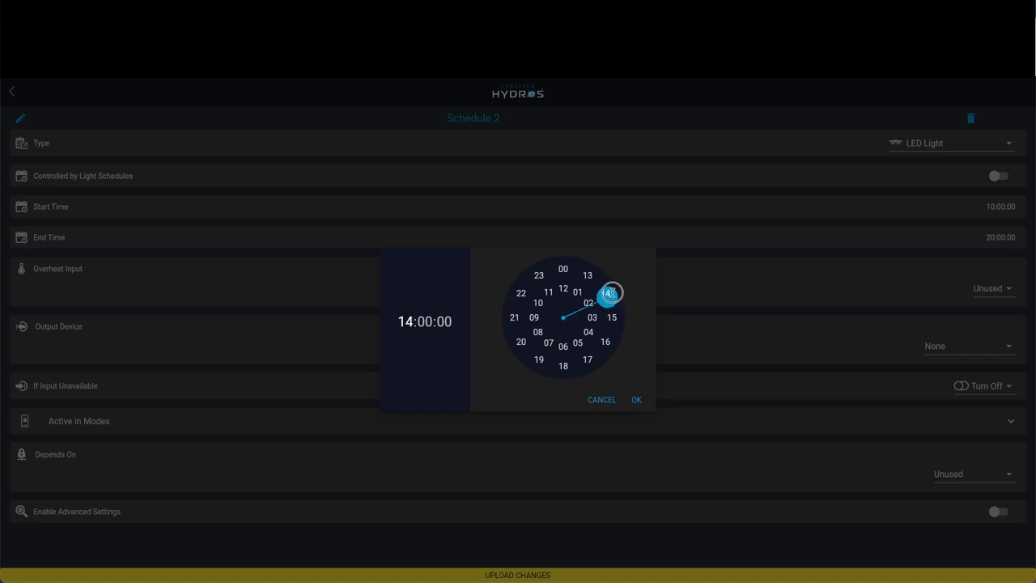
left_click(637, 400)
left_click(994, 240)
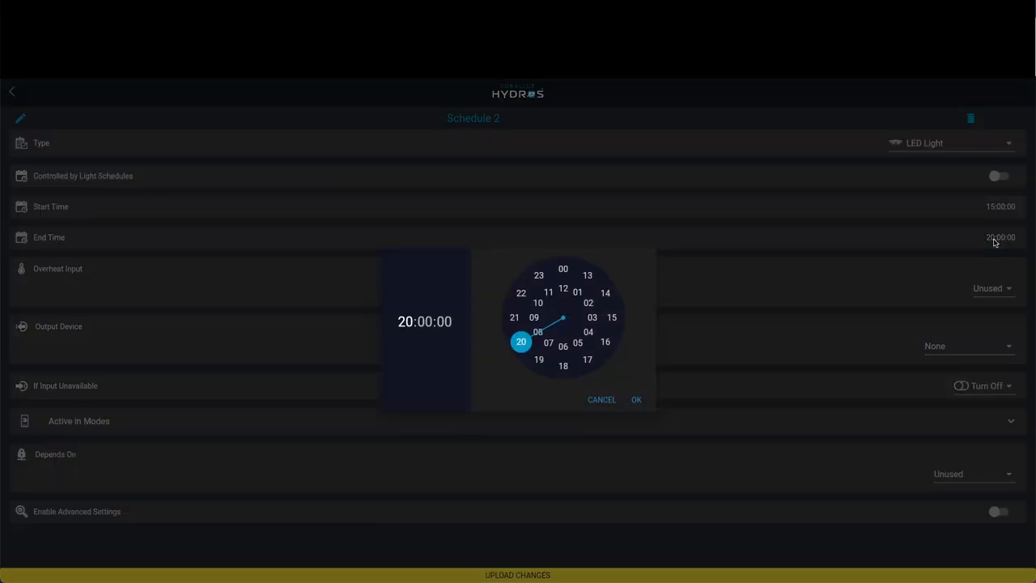
left_click(637, 401)
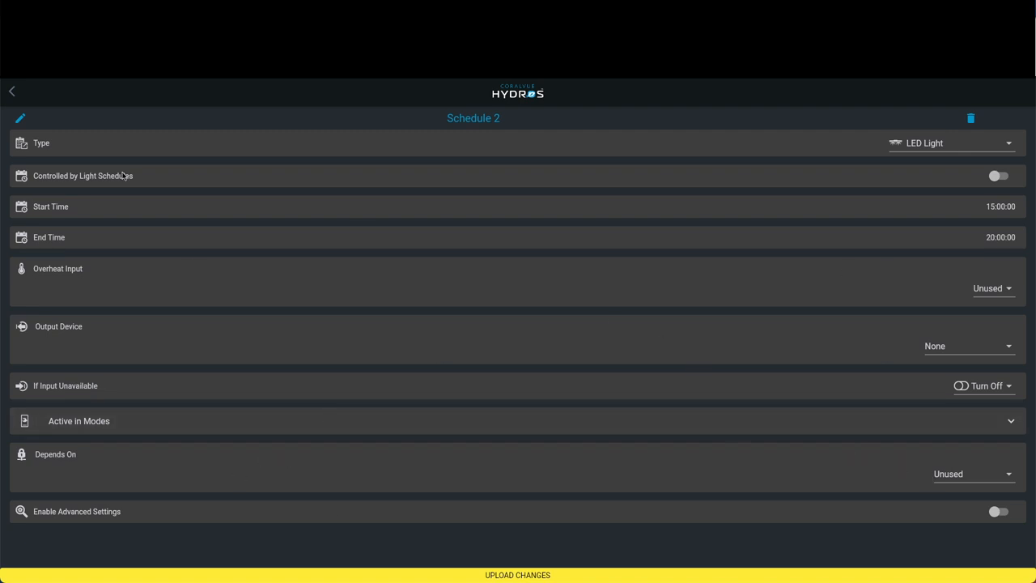
left_click_drag(104, 171, 45, 113)
left_click(12, 91)
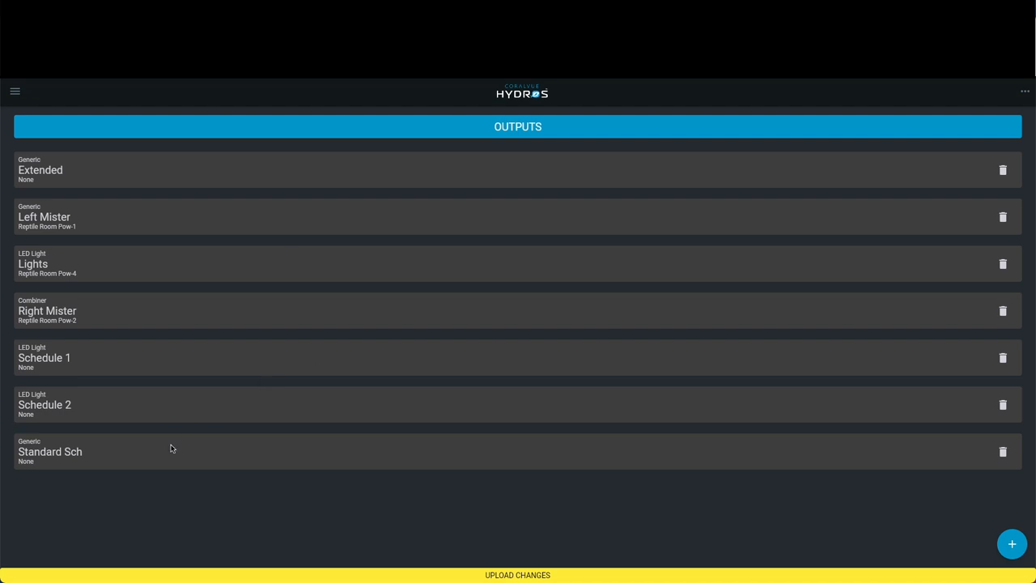
- Create a third output named 'Actual Light' and set its type to Combiner
left_click(1011, 545)
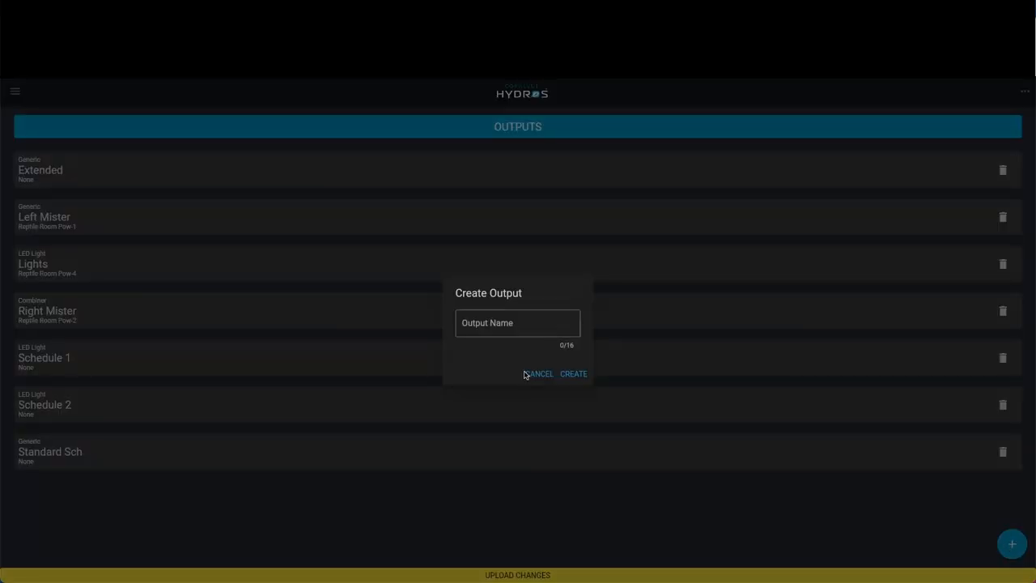
left_click(522, 323)
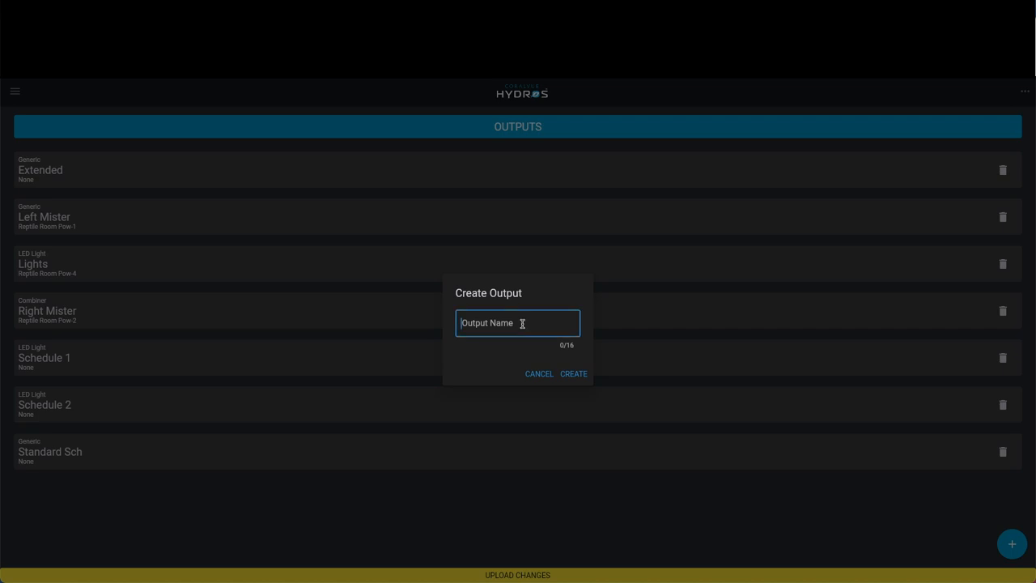
type("actual")
key("BackSpace")
key("BackSpace")
key("BackSpace")
type("Actual Lig")
left_click(570, 373)
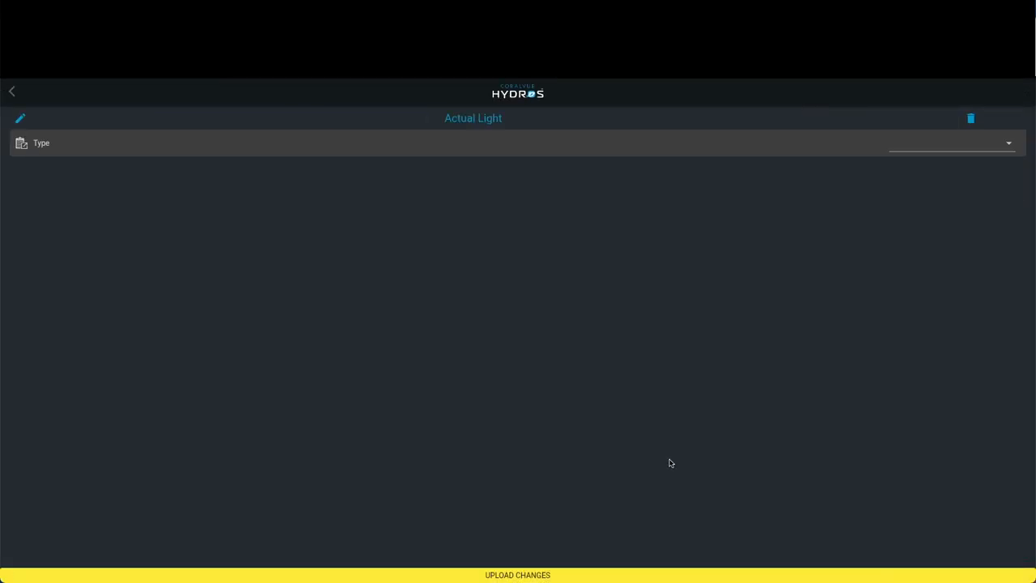
left_click(1000, 149)
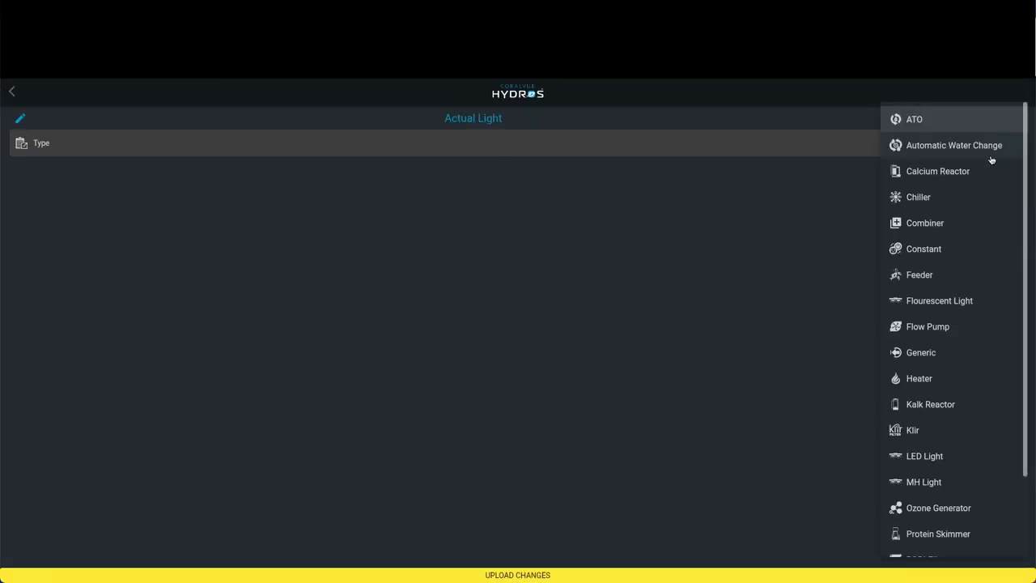
left_click(925, 223)
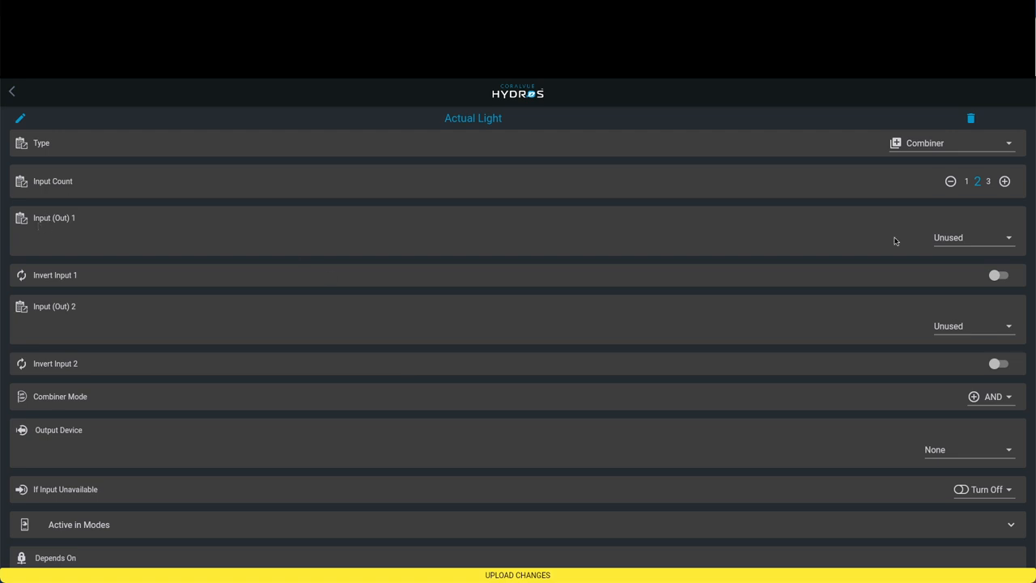
- Feed Schedule 1 into Input (Out) 1 and Schedule 2 into Input (Out) 2
left_click(983, 238)
left_click(971, 248)
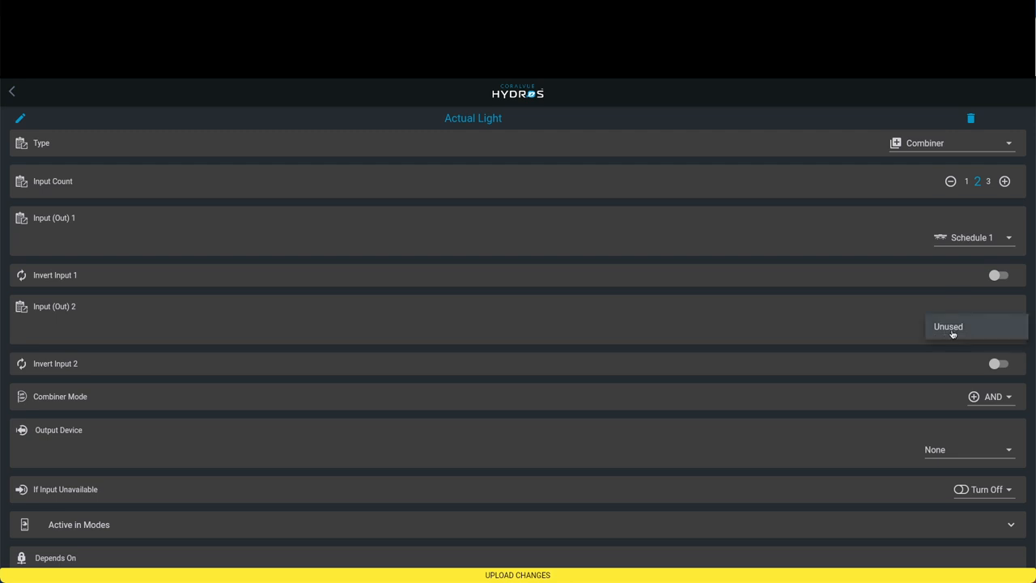
left_click(971, 326)
left_click(972, 274)
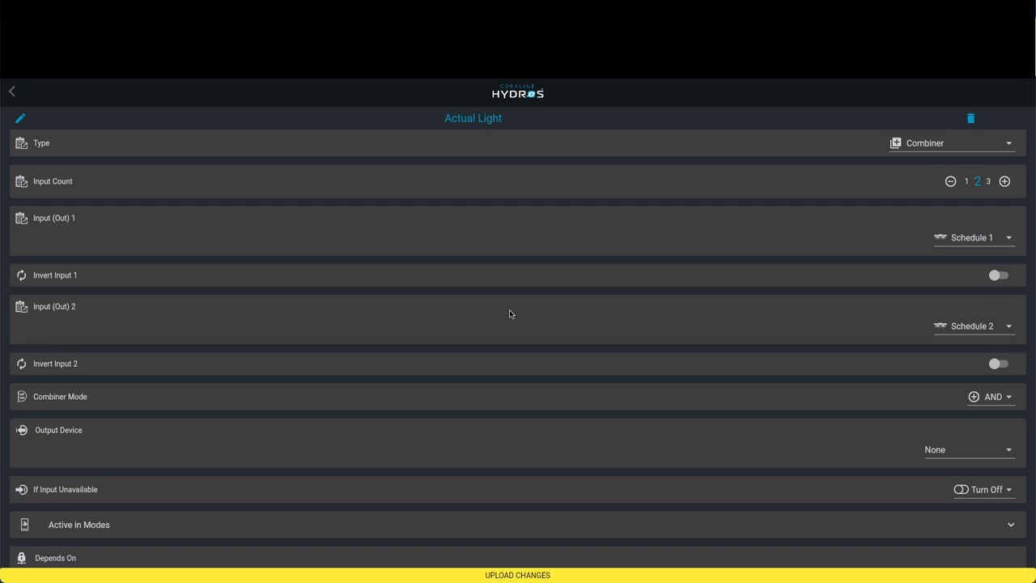
- Set the Combiner Mode to OR and return to the outputs list
left_click(994, 396)
left_click(999, 399)
left_click(996, 396)
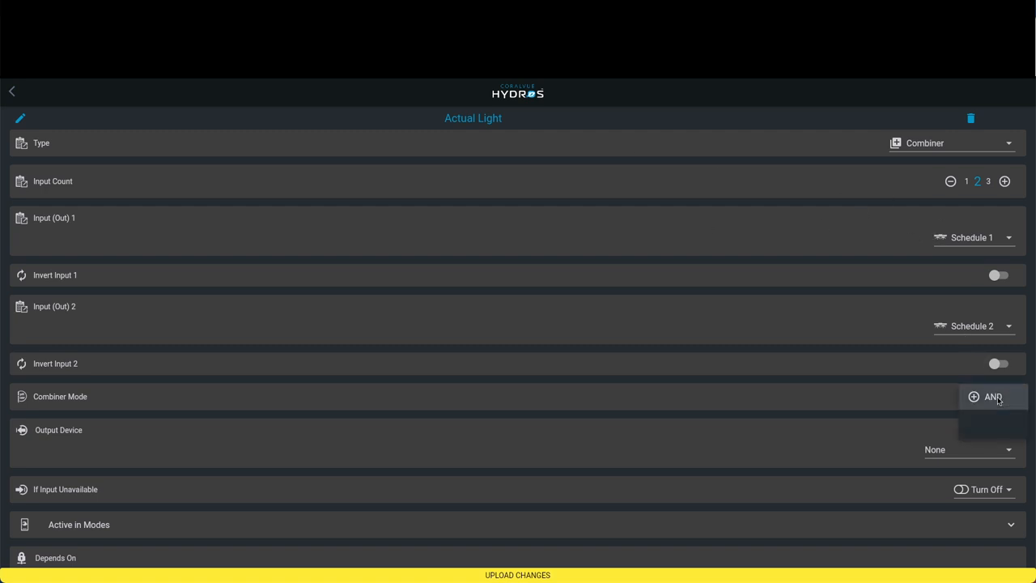
left_click(990, 429)
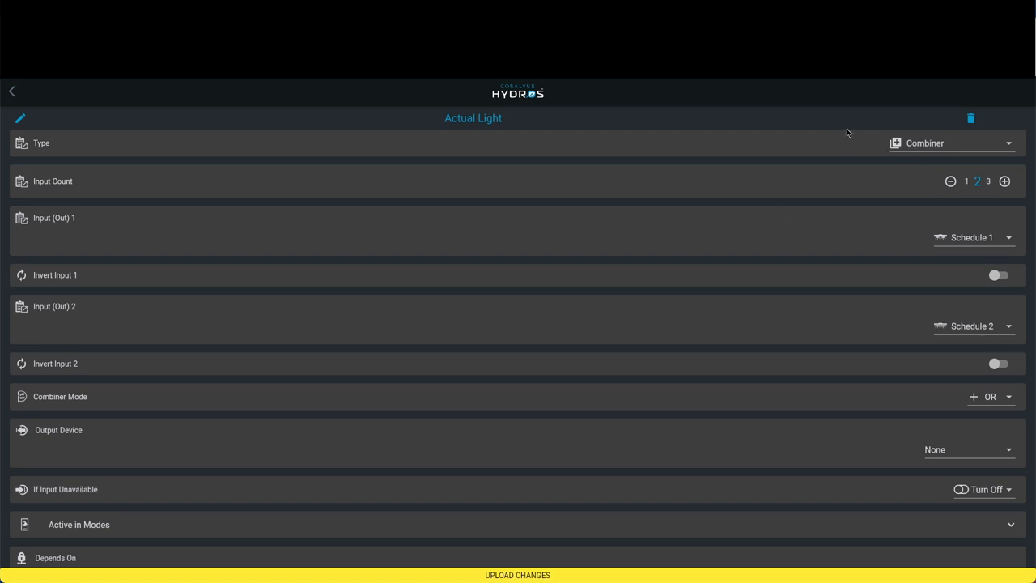
scroll(758, 441, "down", 2)
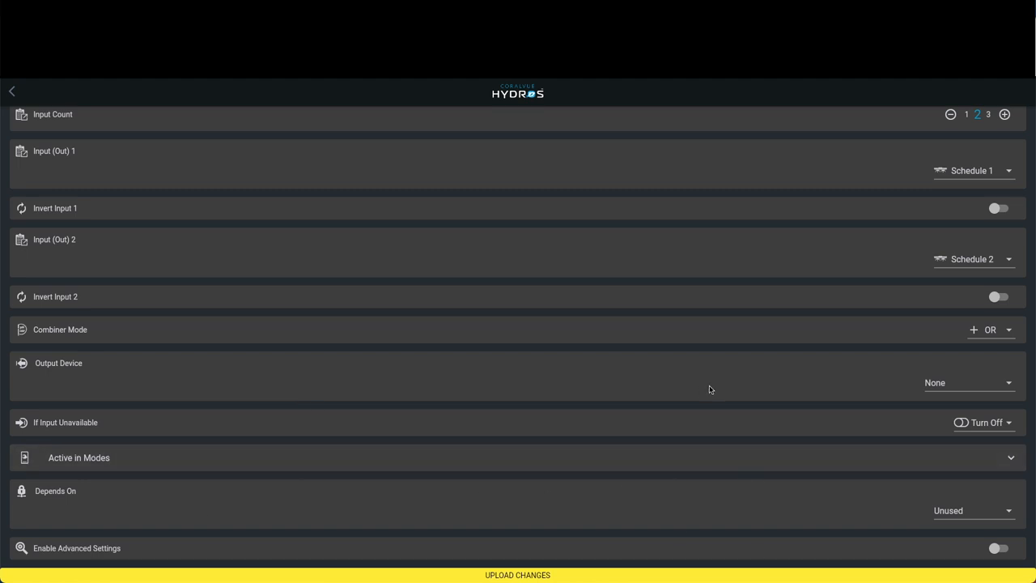
scroll(710, 390, "up", 1)
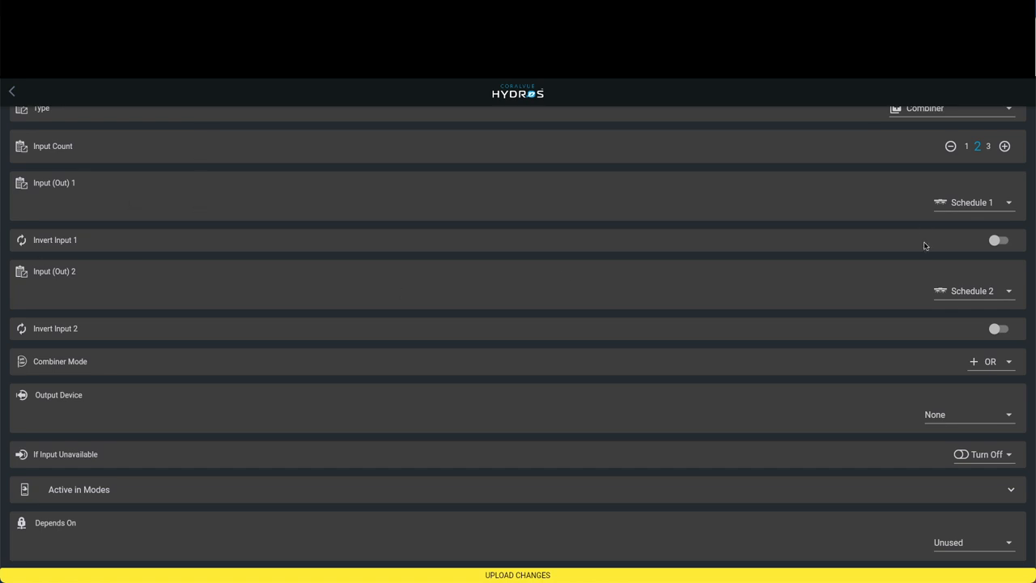
scroll(966, 231, "up", 1)
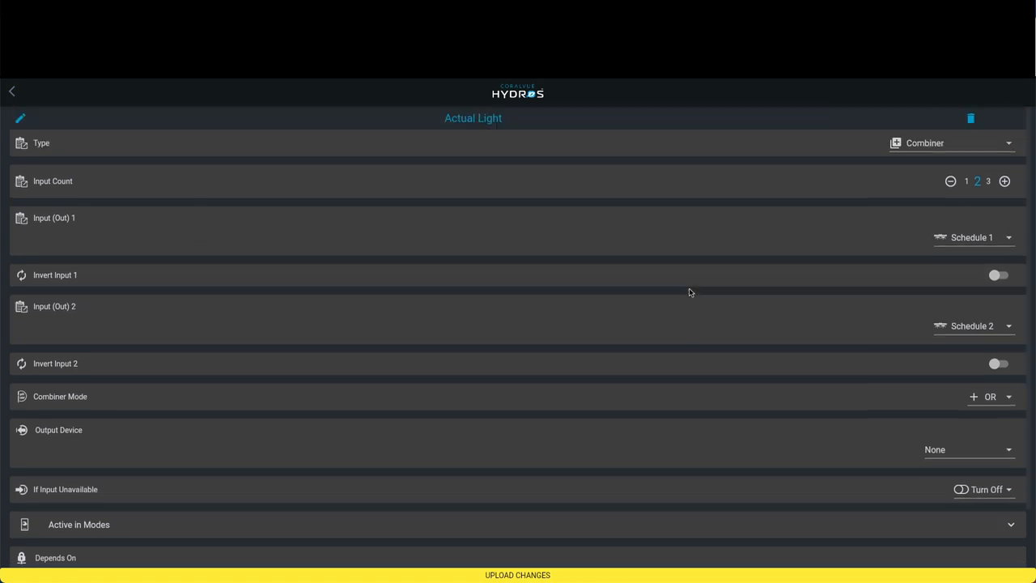
left_click(13, 99)
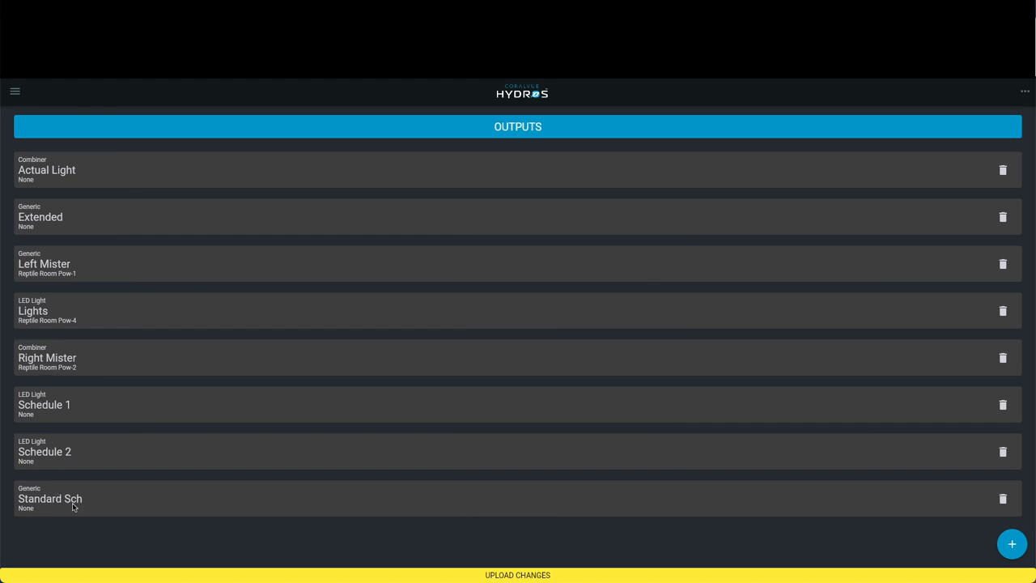
- Assign Actual Light to device Reptile Room Pow-3 and upload the changes to the controller
left_click(55, 165)
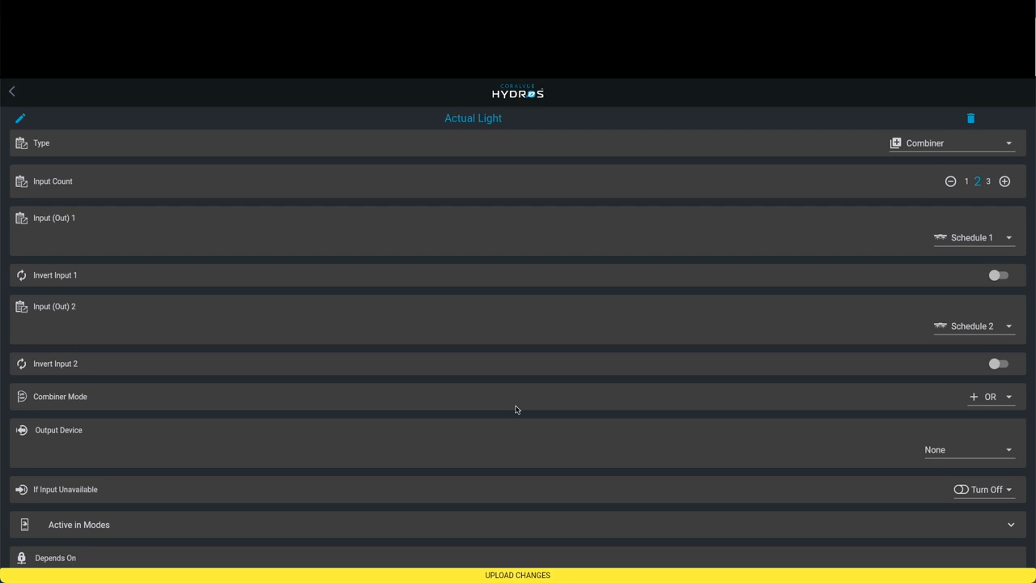
left_click(935, 451)
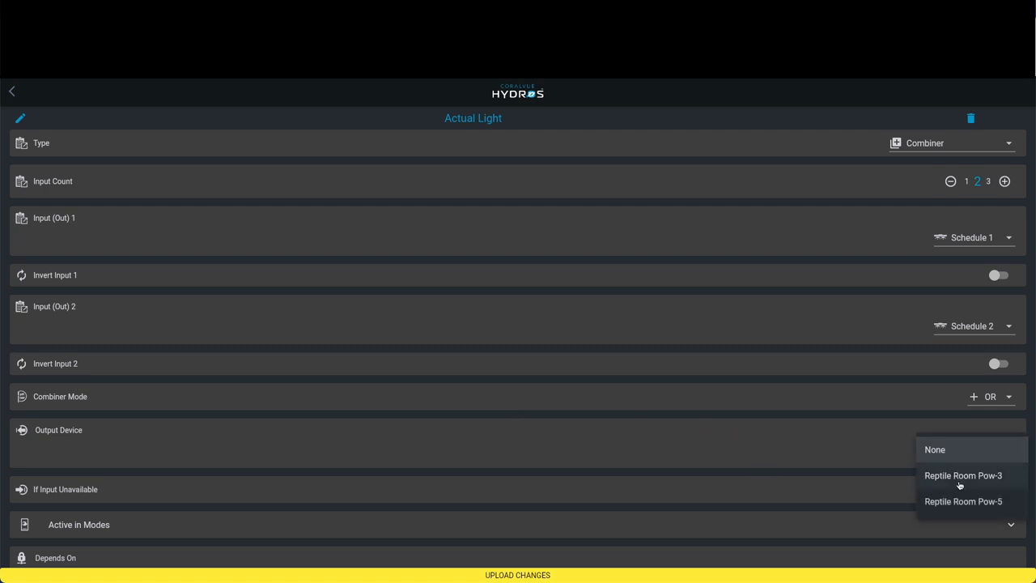
left_click(961, 479)
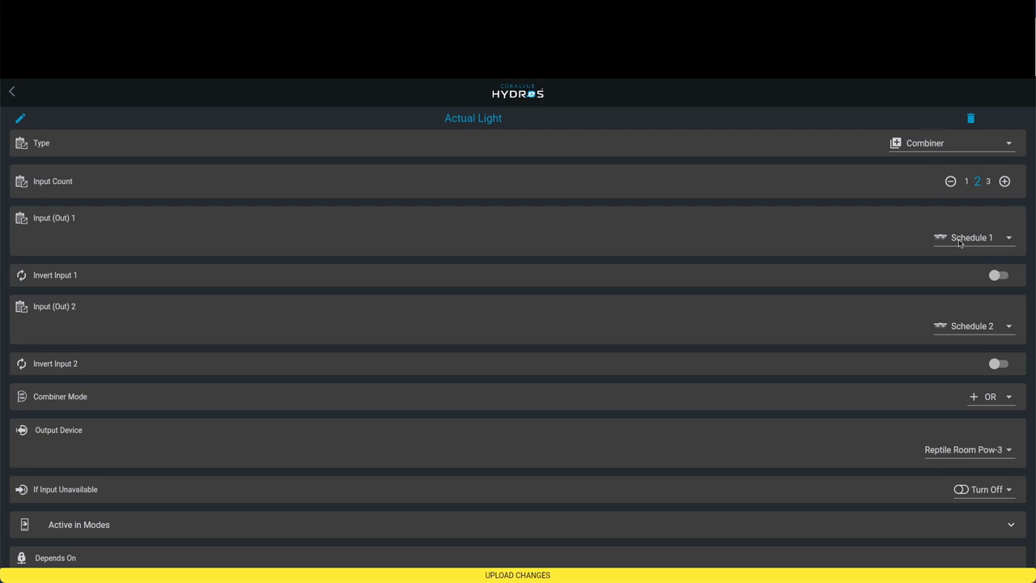
left_click(503, 575)
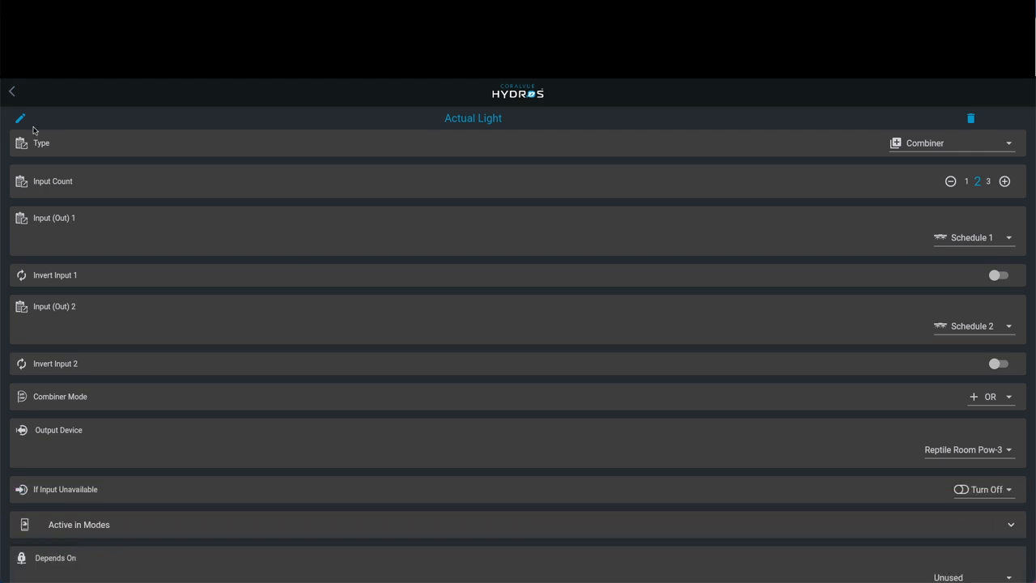
left_click(13, 91)
- On the Status dashboard, override Schedule 2 to ON, then to OFF
left_click(14, 92)
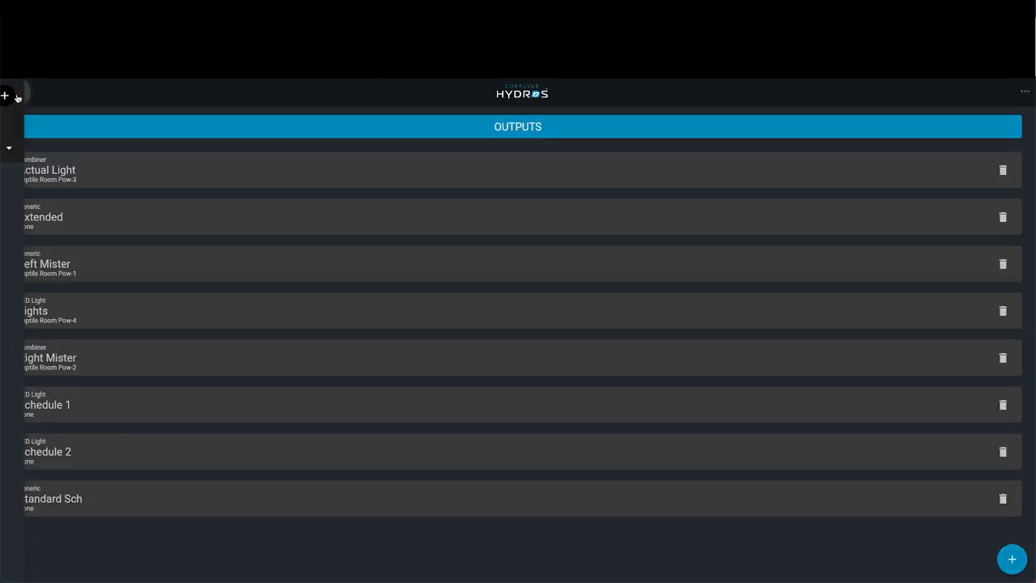
left_click(55, 180)
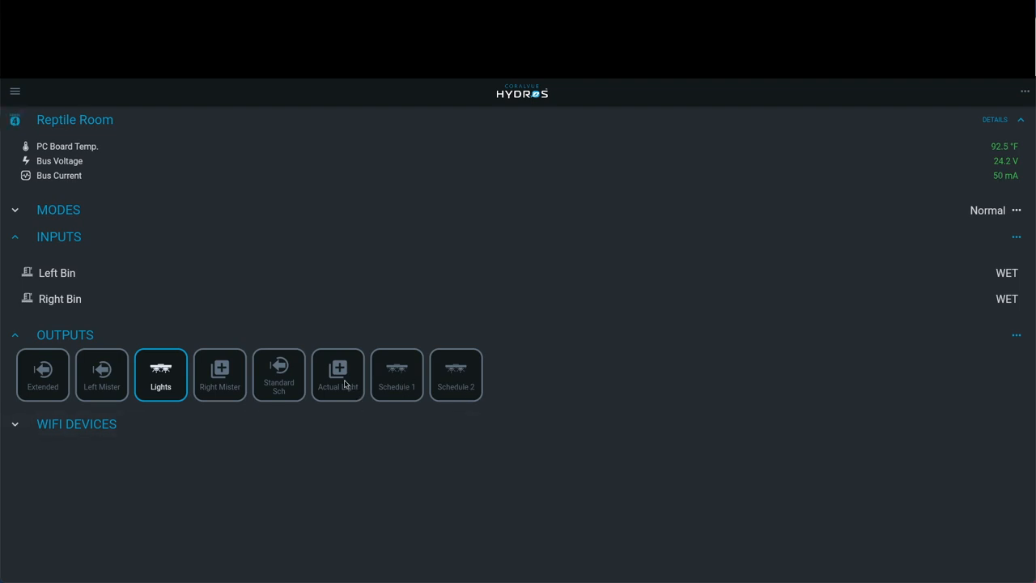
left_click(465, 380)
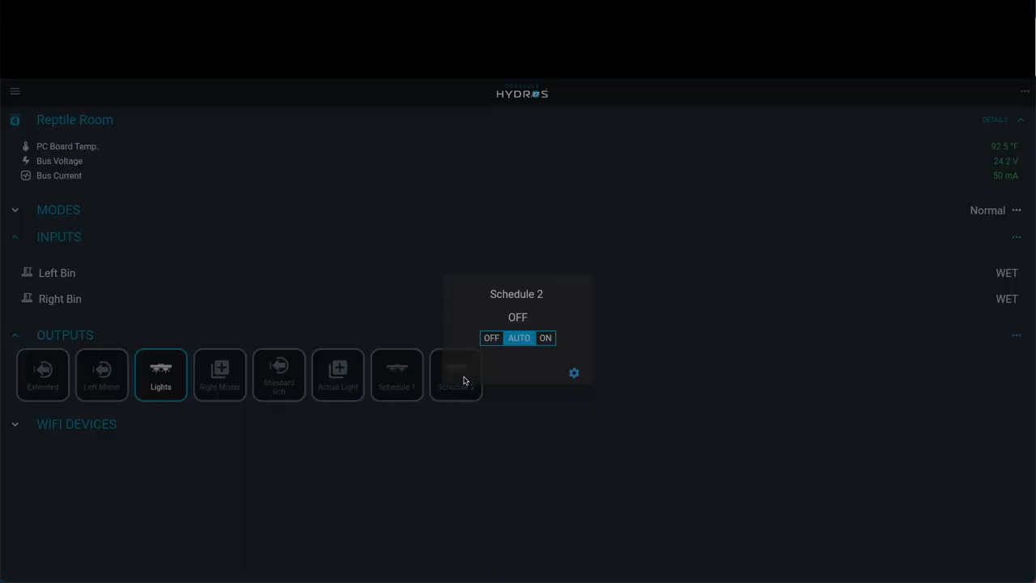
left_click(545, 337)
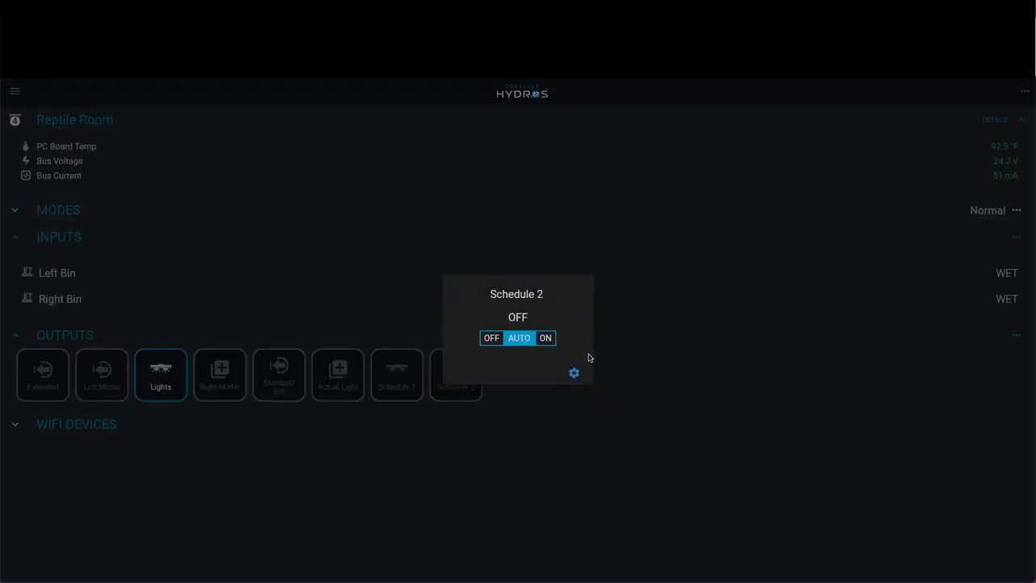
left_click(640, 374)
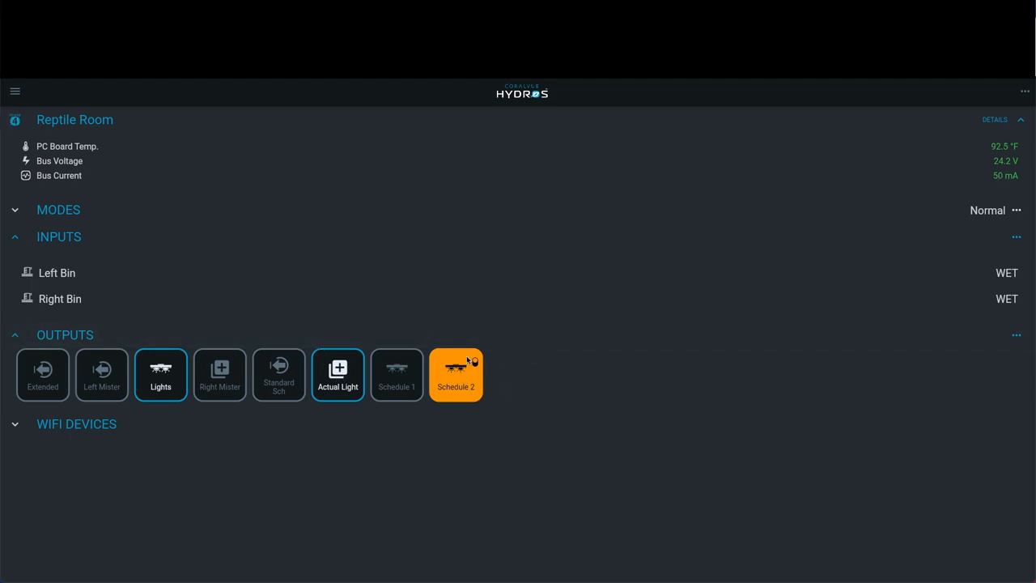
left_click(461, 373)
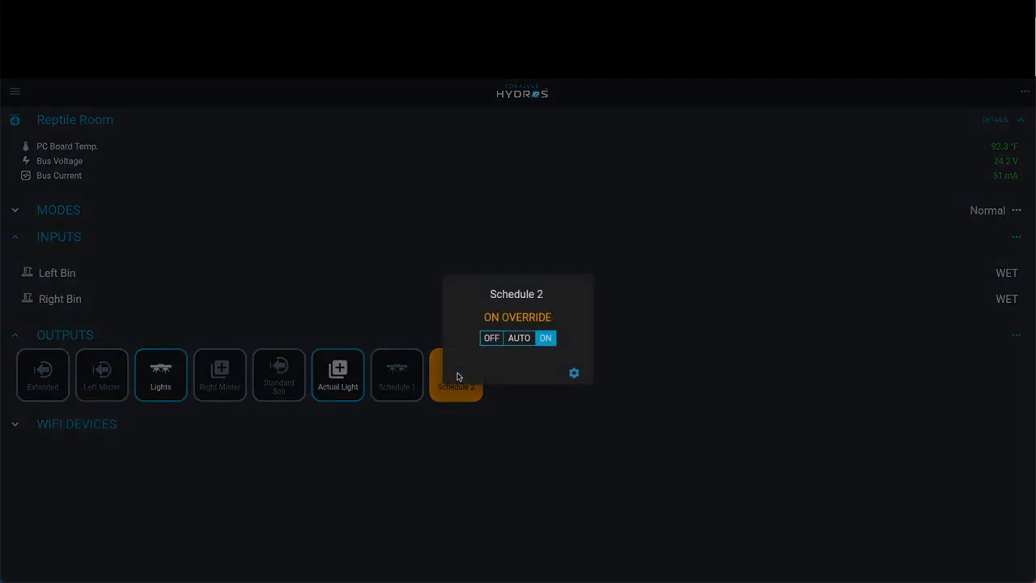
left_click(491, 337)
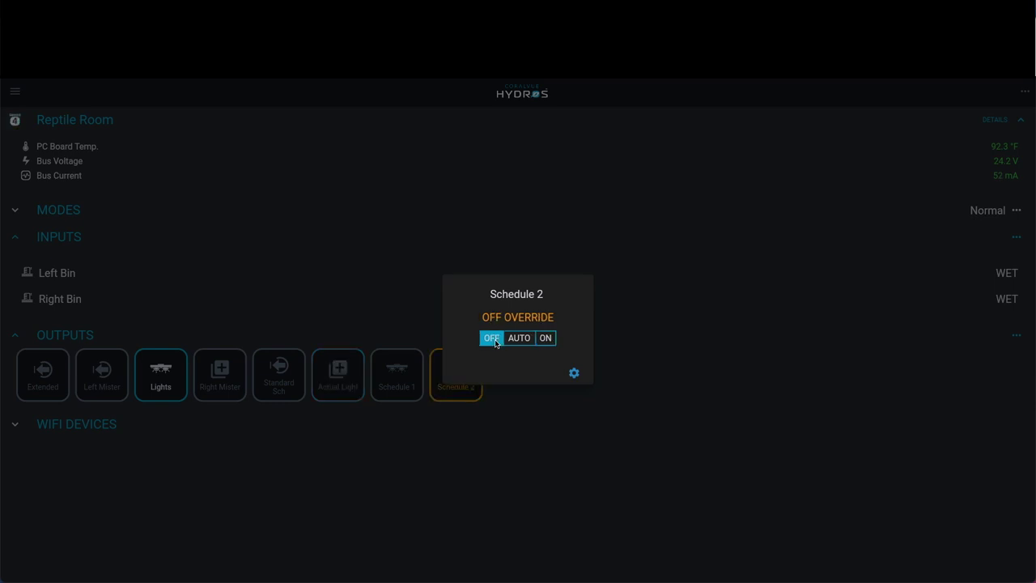
left_click(530, 441)
- Override Schedule 1 to ON, then return Schedule 1 and Schedule 2 to AUTO
left_click(397, 372)
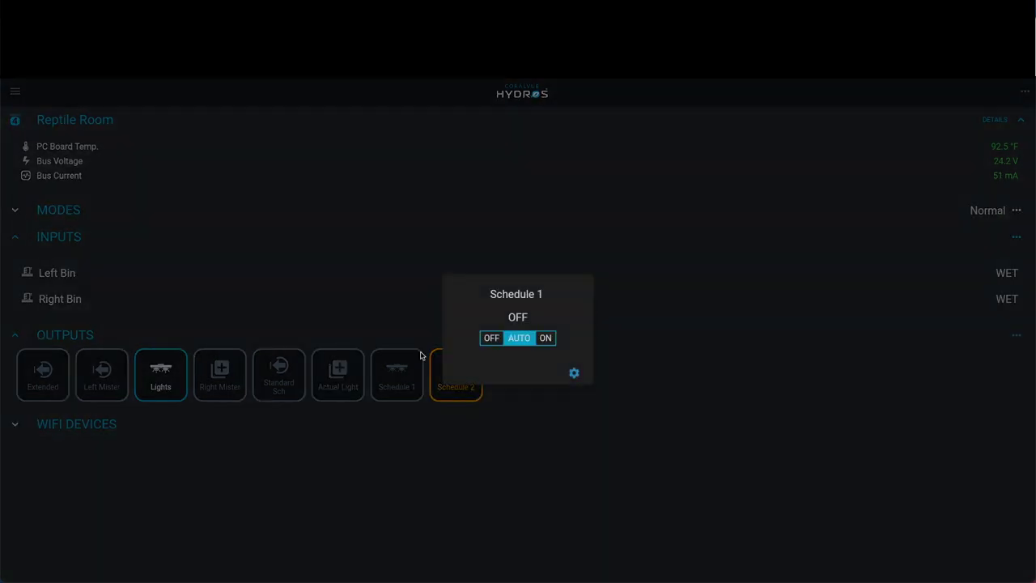
left_click(546, 338)
left_click(533, 406)
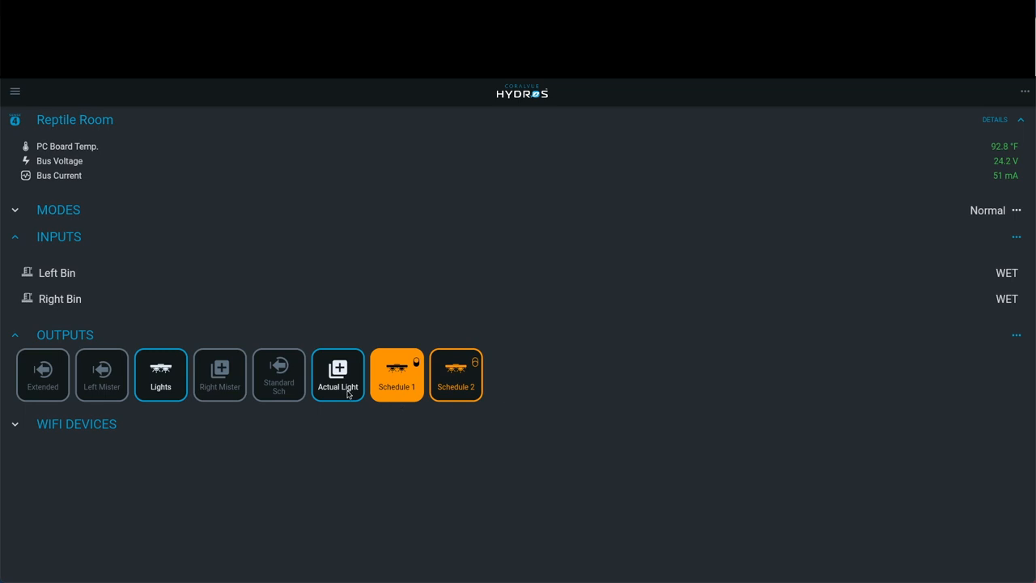
left_click(402, 376)
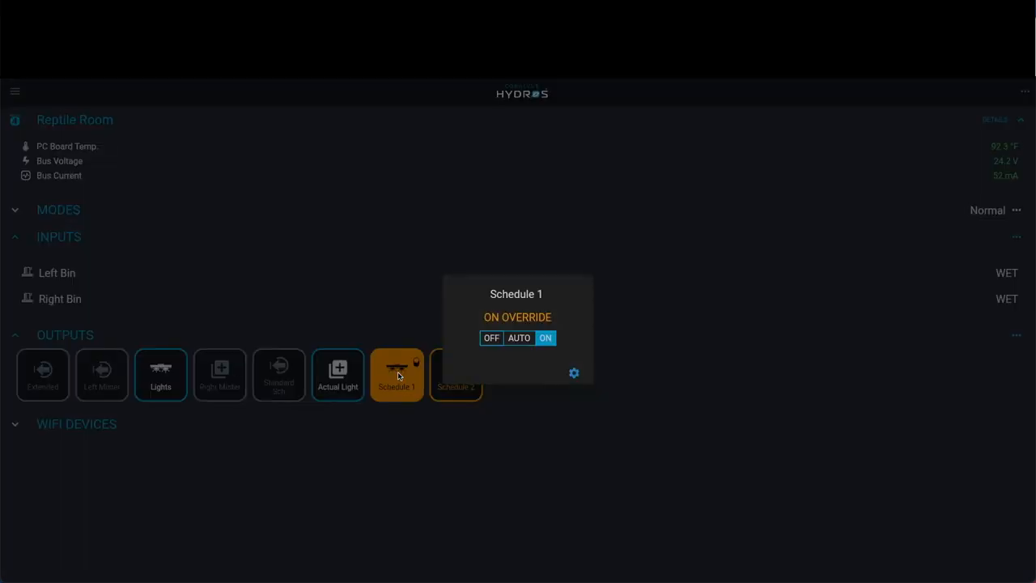
left_click(519, 337)
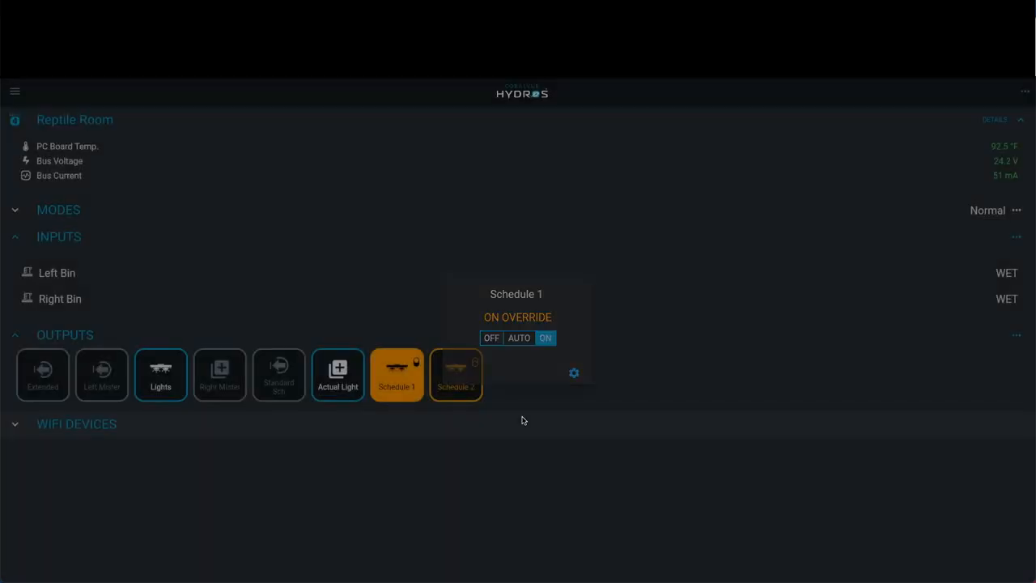
left_click(523, 421)
left_click(456, 375)
left_click(519, 337)
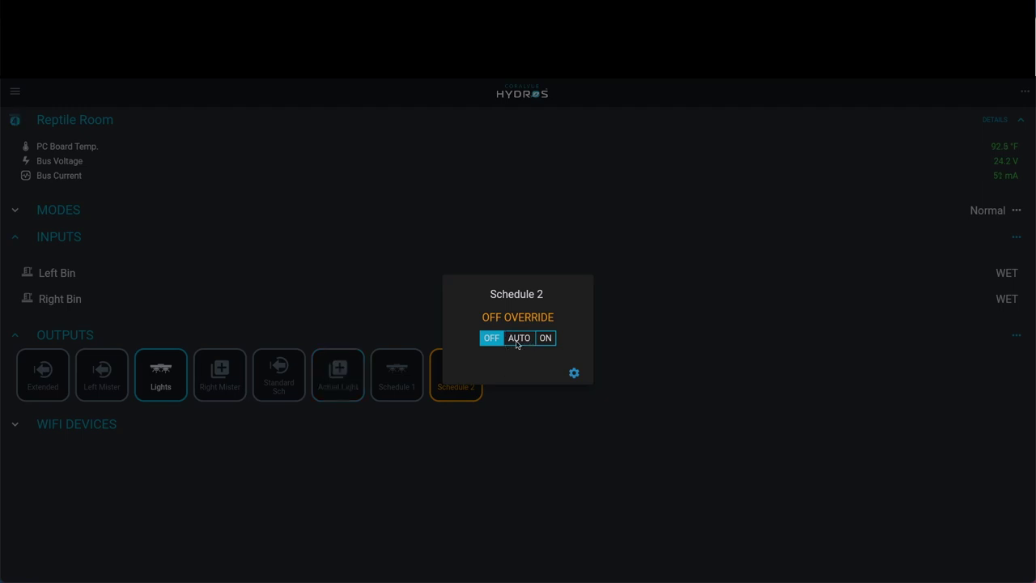
left_click(539, 413)
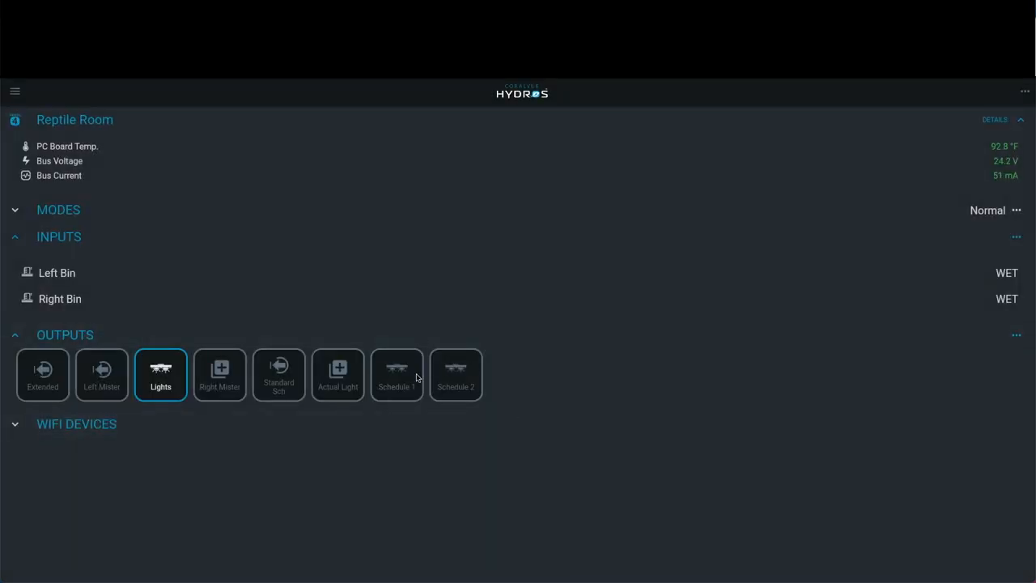